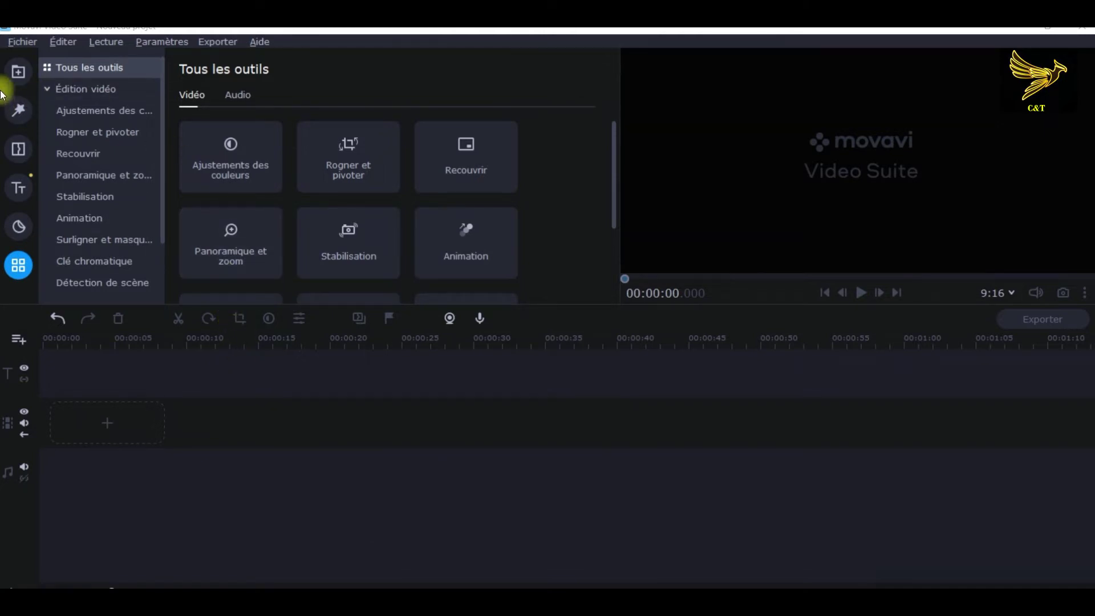
Import the PETER DINKLAGE inspirational MP4 video from the Téléchargements folder into the project.
{"action": "left_click", "coordinate": [18, 71]}
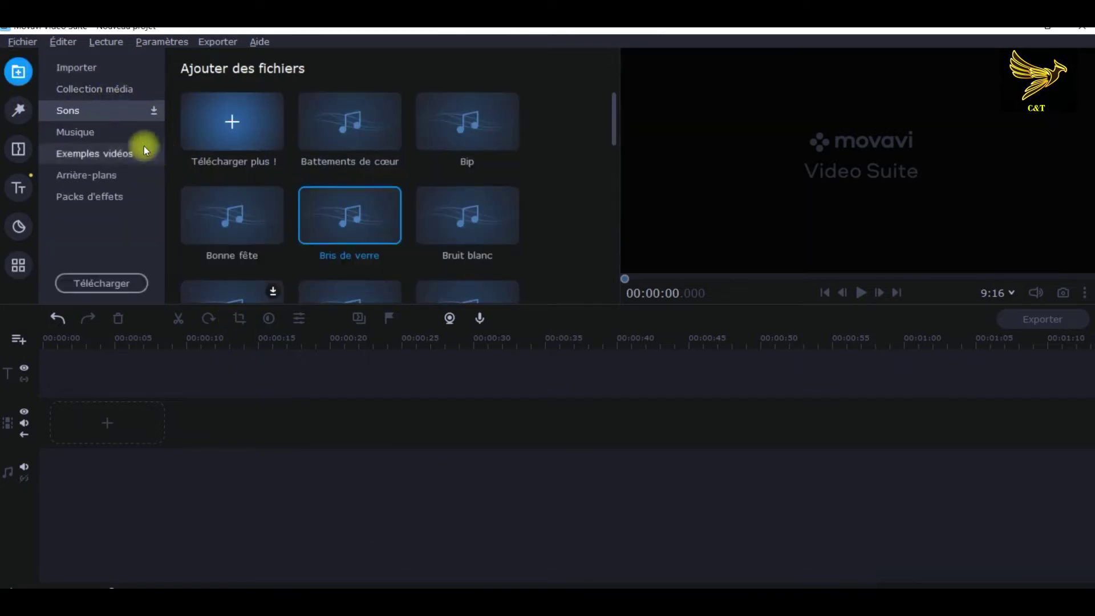
{"action": "left_click", "coordinate": [82, 61]}
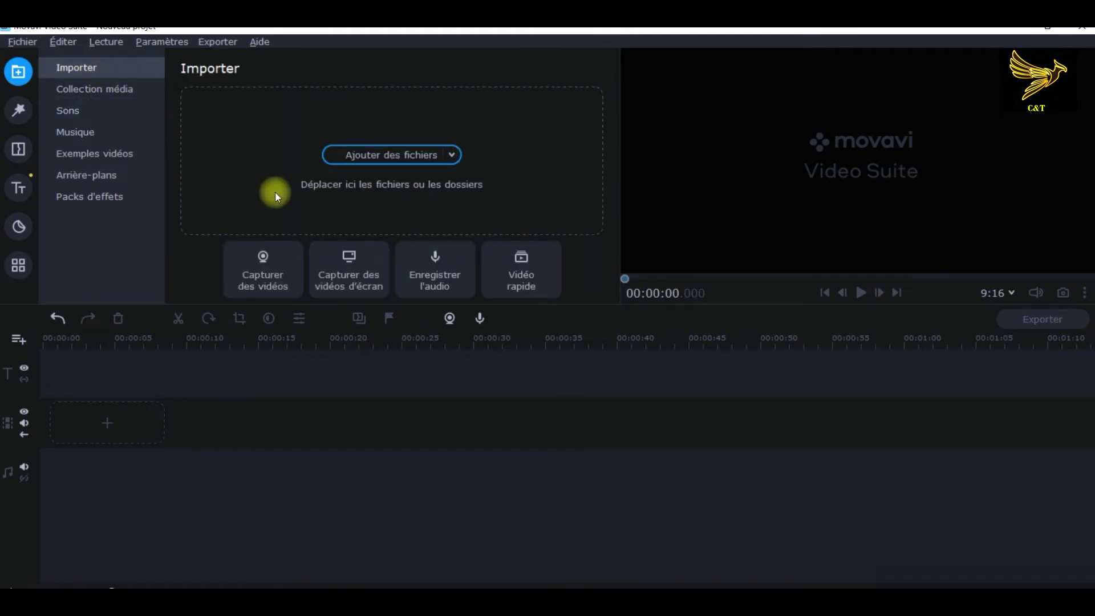
{"action": "left_click", "coordinate": [21, 41]}
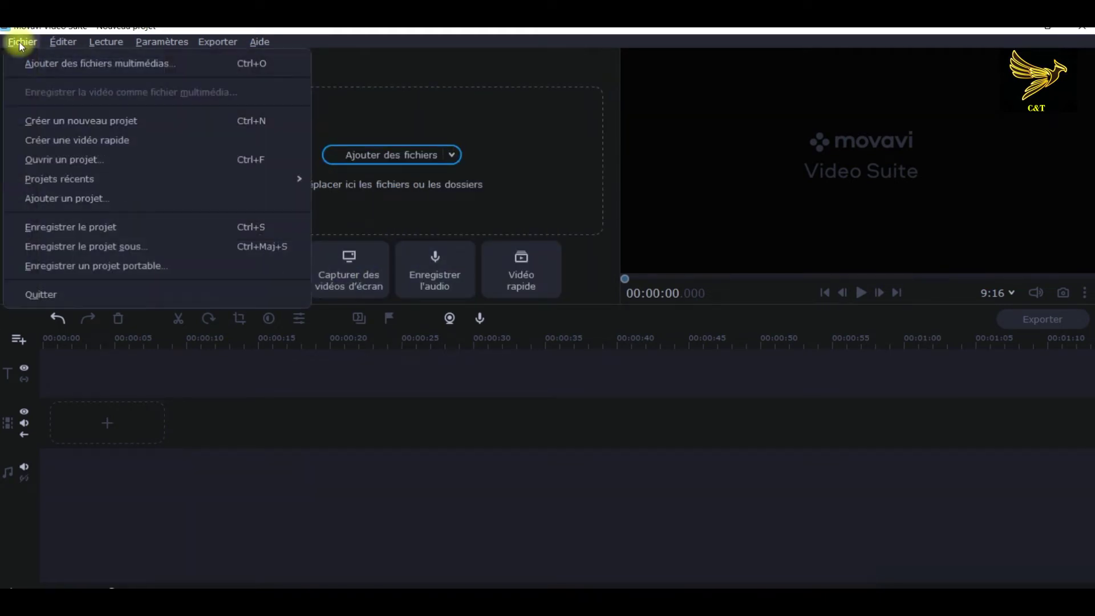
{"action": "left_click", "coordinate": [71, 65]}
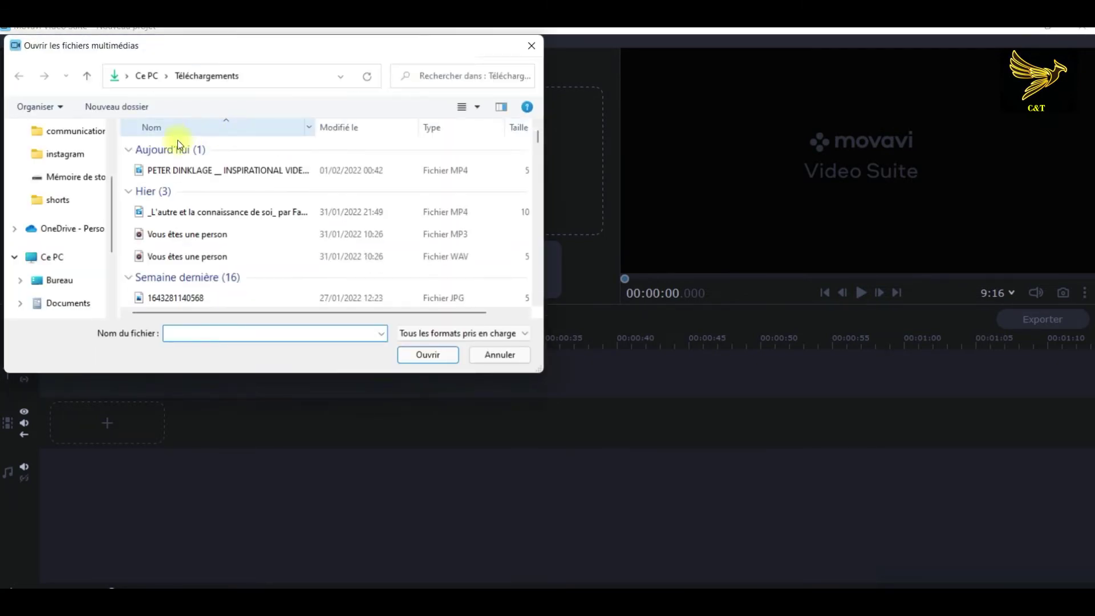
{"action": "left_click", "coordinate": [177, 169]}
{"action": "left_click", "coordinate": [416, 358]}
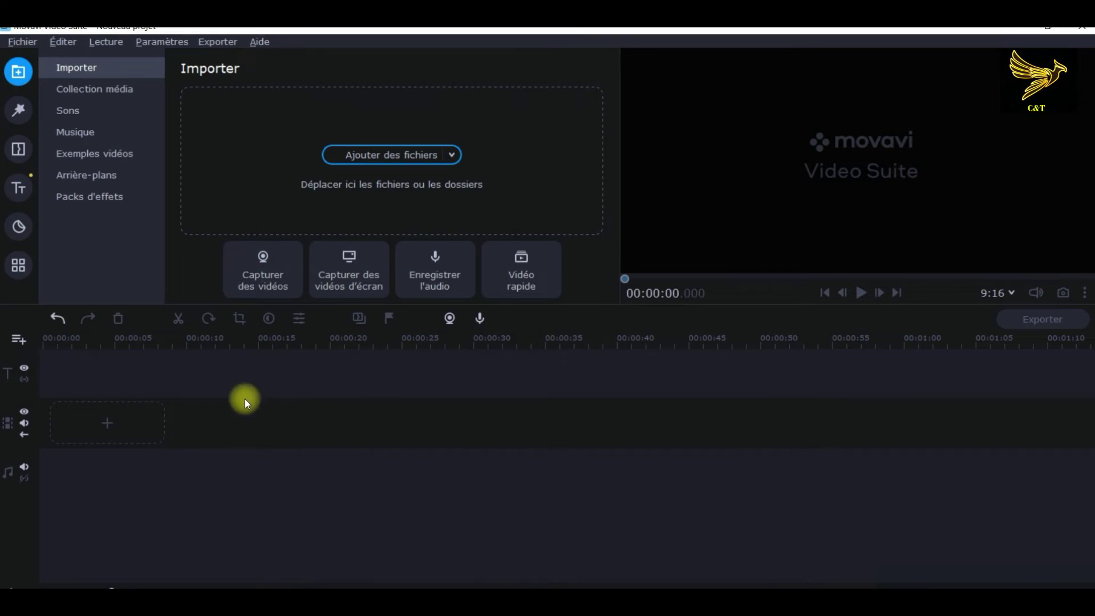
Add the imported video from the media collection to the timeline and set the project aspect ratio to 9:16.
{"action": "left_click", "coordinate": [86, 88]}
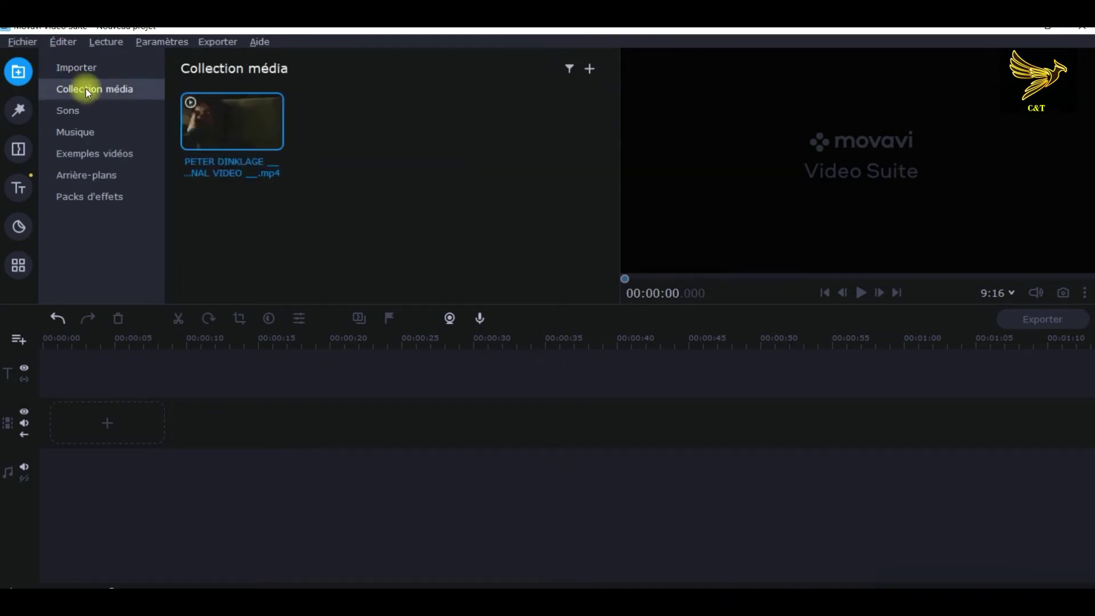
{"action": "double_click", "coordinate": [240, 129]}
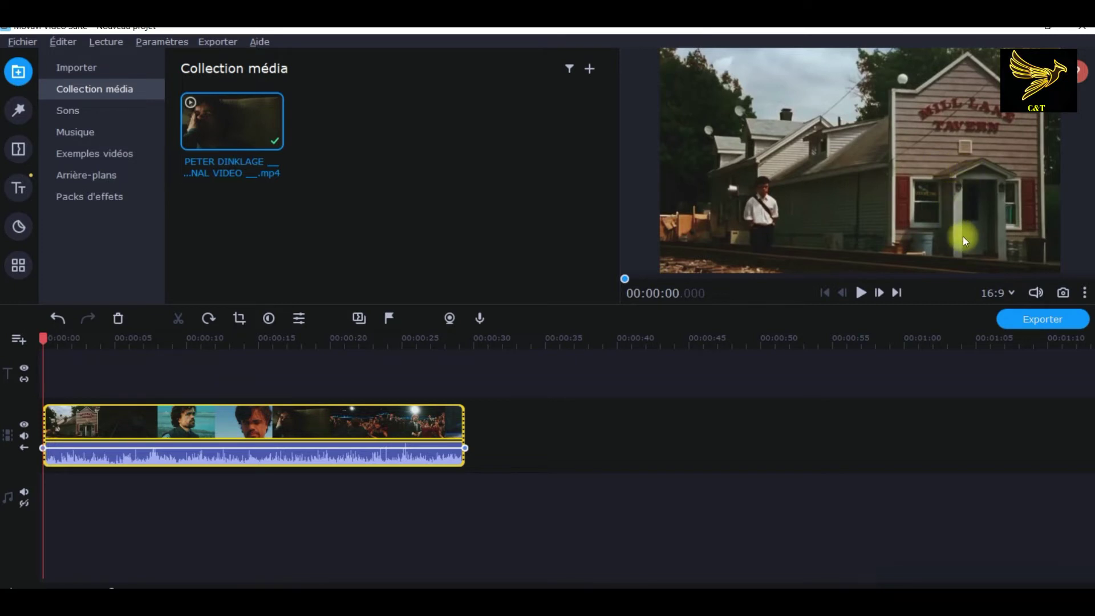
{"action": "left_click", "coordinate": [1011, 295]}
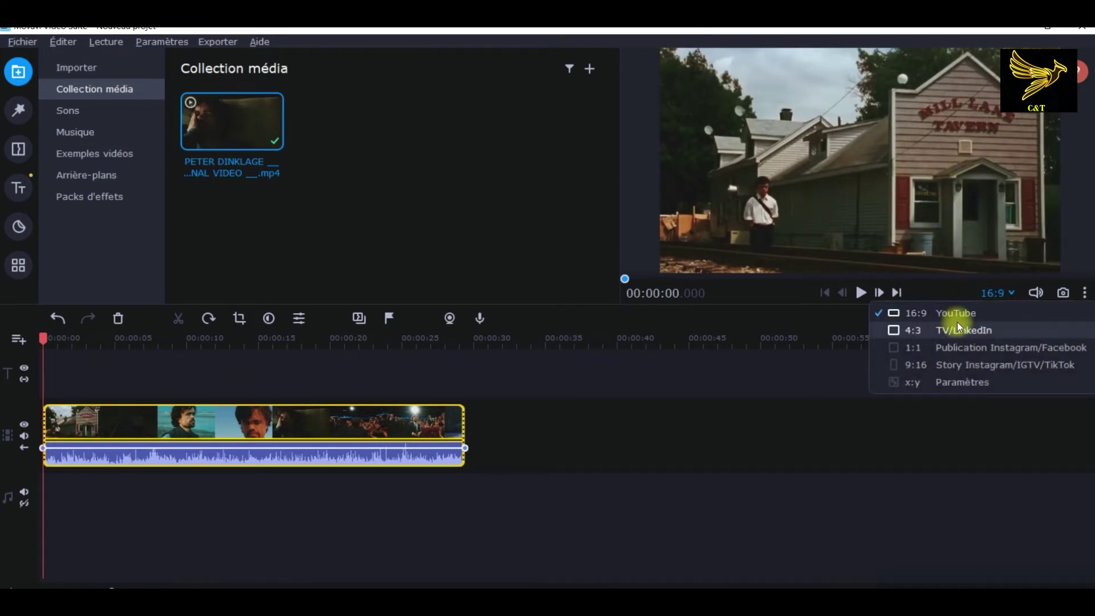
{"action": "left_click", "coordinate": [909, 364]}
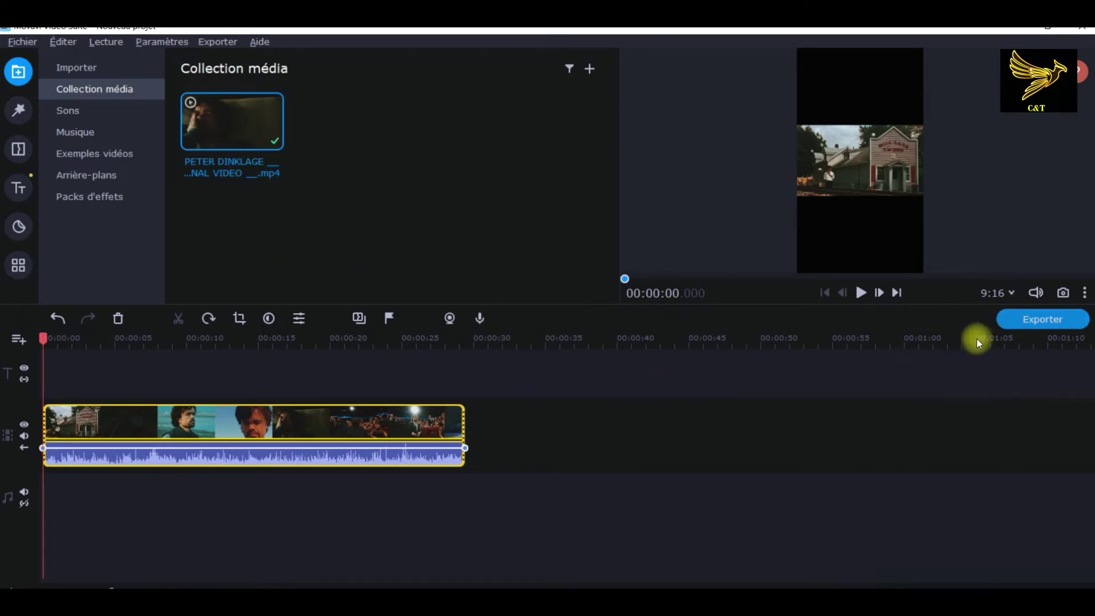
Review the export settings for the vertical MP4 video without exporting it.
{"action": "left_click", "coordinate": [1028, 327]}
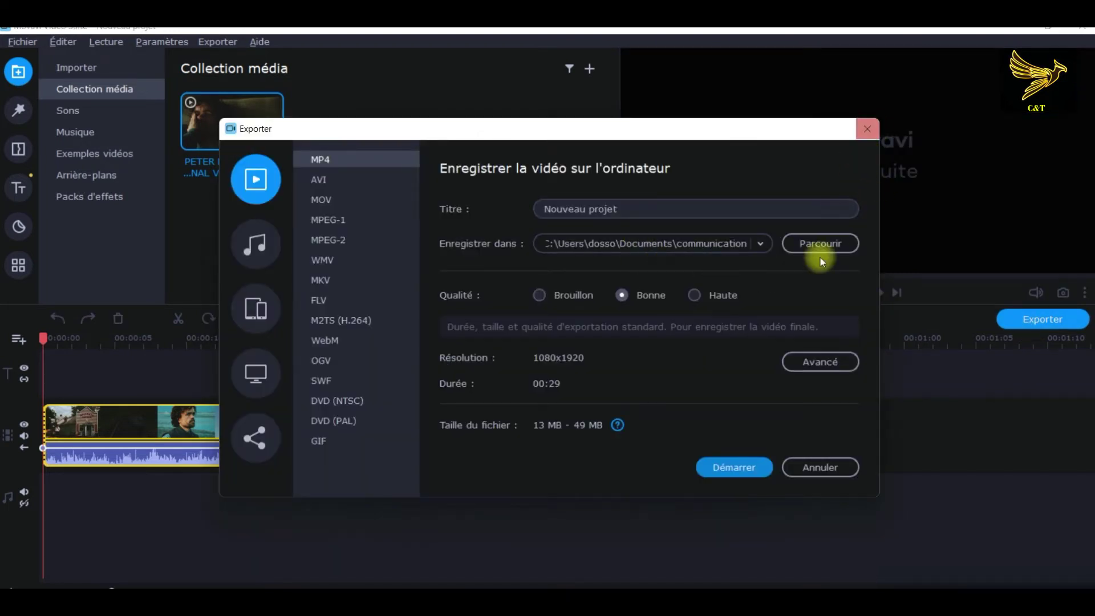
{"action": "left_click", "coordinate": [814, 469]}
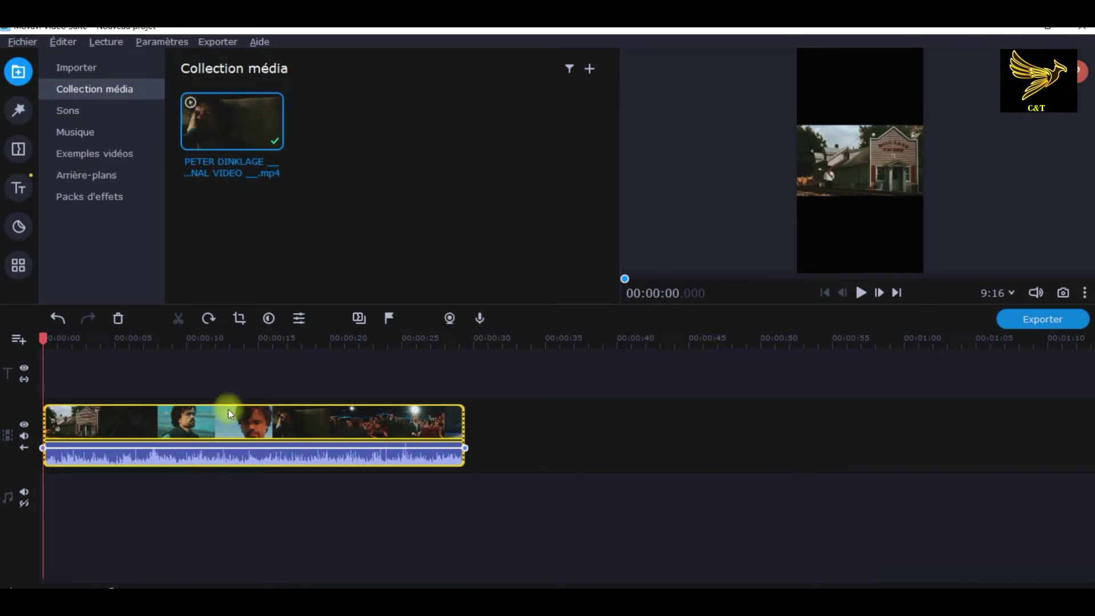
Add a Texte simple title from the Classique collection to the title track at the end of the video clip.
{"action": "left_click", "coordinate": [330, 422]}
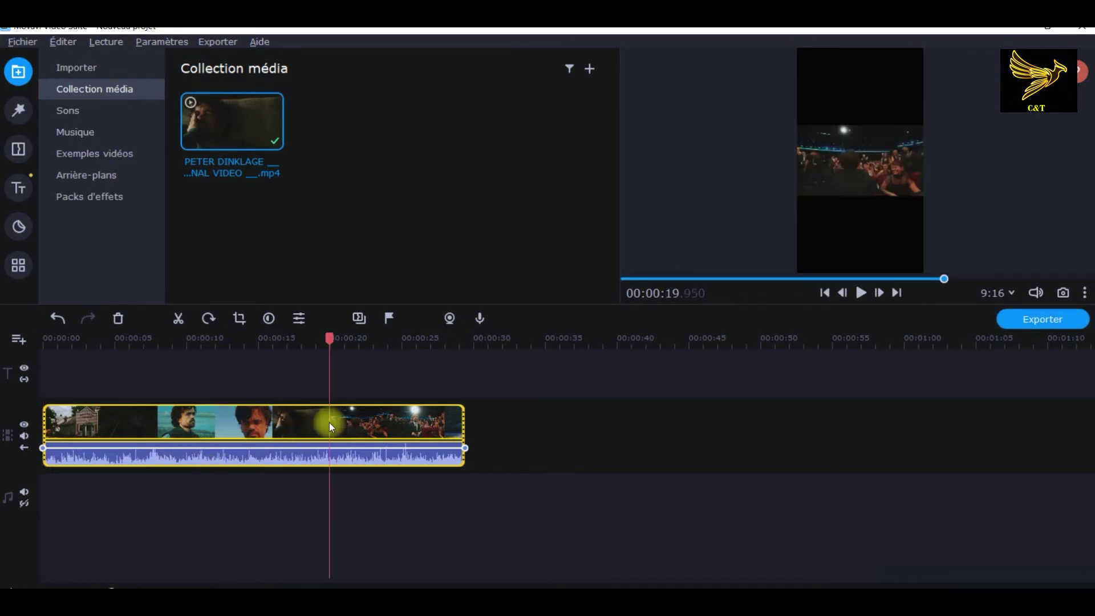
{"action": "double_click", "coordinate": [465, 423]}
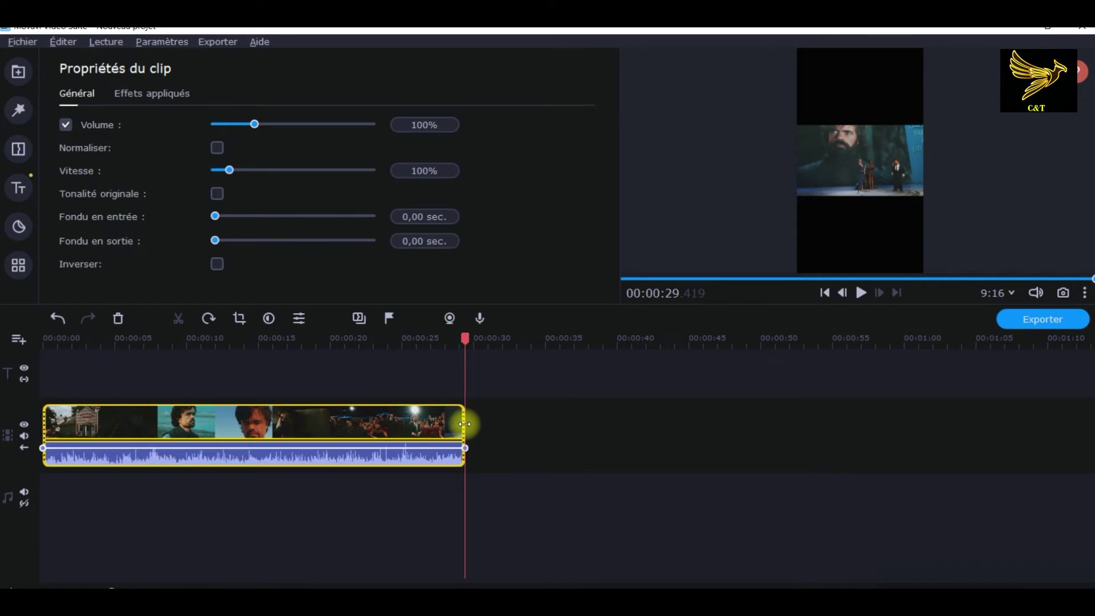
{"action": "left_click", "coordinate": [18, 187]}
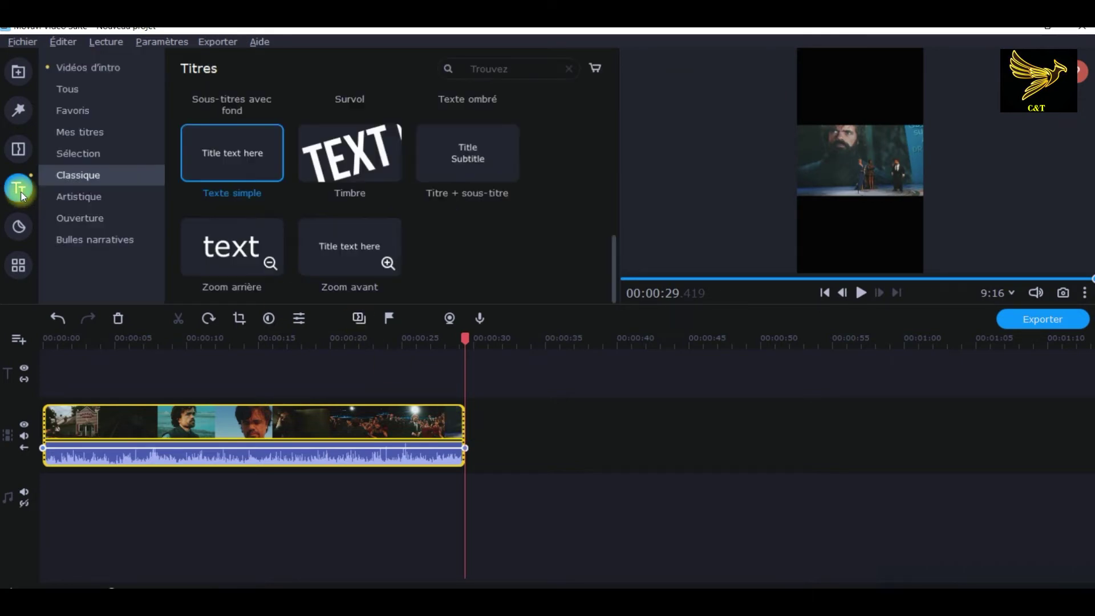
{"action": "left_click", "coordinate": [228, 167]}
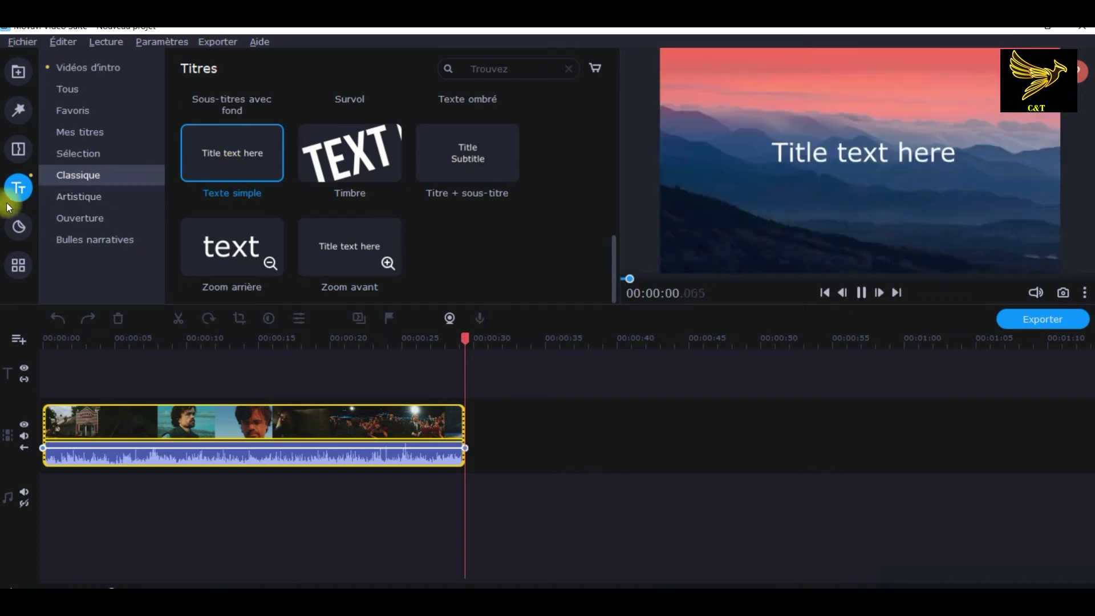
{"action": "right_click", "coordinate": [222, 168]}
{"action": "left_click", "coordinate": [252, 182]}
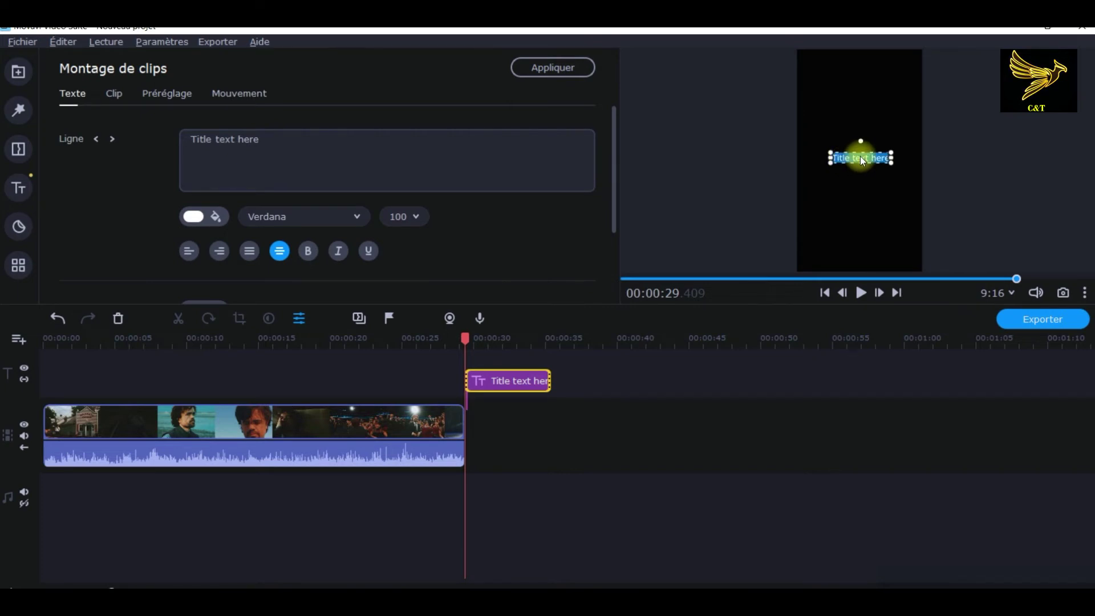
Replace the title's placeholder text with TEXT TUTO and make it bold.
{"action": "type", "text": "C"}
{"action": "key", "text": "BackSpace"}
{"action": "type", "text": "TEXT TUTO"}
{"action": "left_click", "coordinate": [308, 251]}
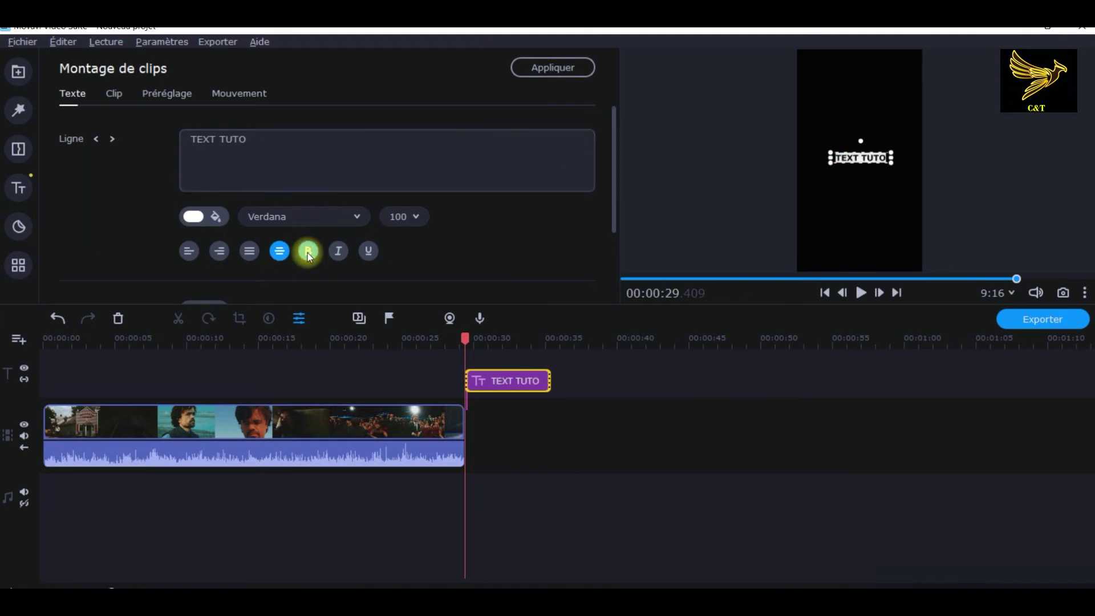
{"action": "left_click", "coordinate": [854, 203]}
Move the title clip to the start of the timeline and extend it over the whole video clip.
{"action": "left_click_drag", "start_coordinate": [506, 381], "coordinate": [33, 367]}
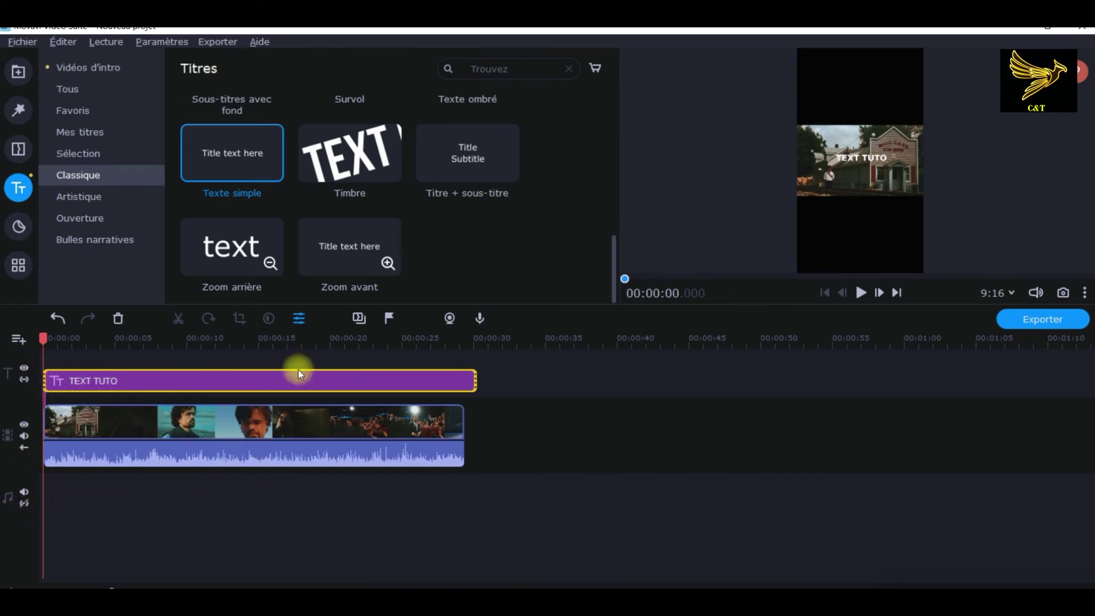
Reposition the TEXT TUTO title in the preview, centred in the black band above the video picture.
{"action": "double_click", "coordinate": [463, 380]}
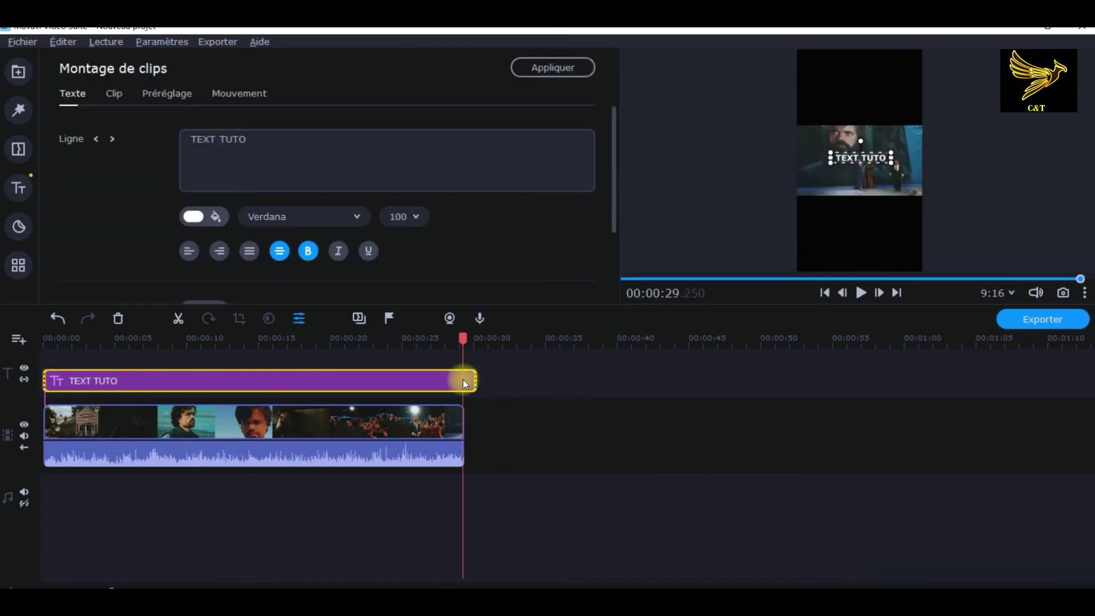
{"action": "left_click", "coordinate": [849, 194]}
{"action": "left_click", "coordinate": [854, 159]}
{"action": "left_click", "coordinate": [840, 201]}
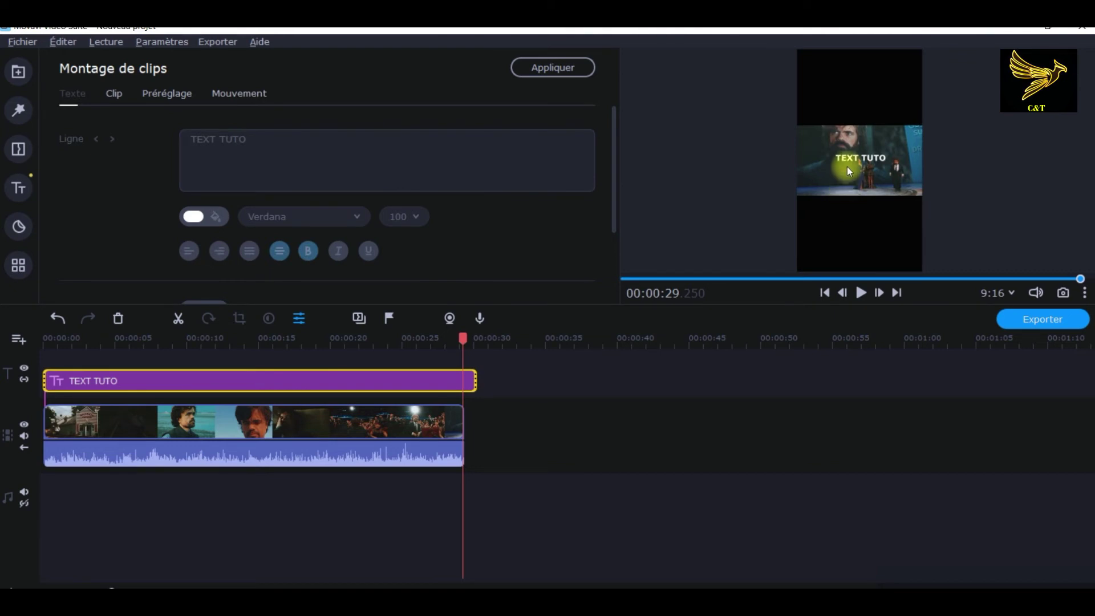
{"action": "left_click_drag", "start_coordinate": [846, 161], "coordinate": [861, 102]}
{"action": "left_click", "coordinate": [831, 120]}
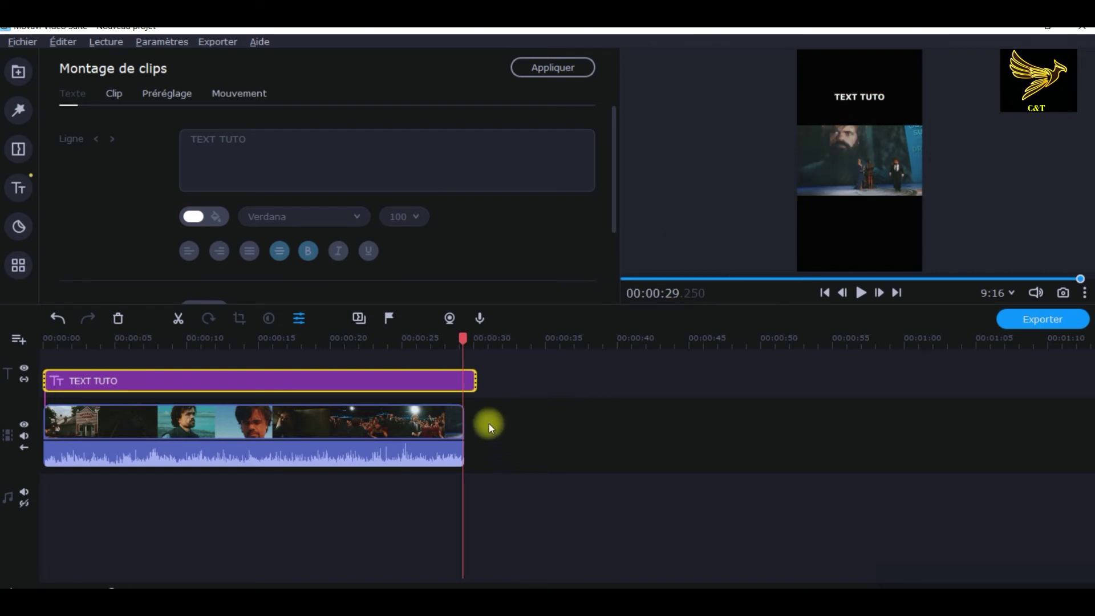
Shorten the title clip so that it ends together with the video clip.
{"action": "left_click_drag", "start_coordinate": [475, 379], "coordinate": [463, 375]}
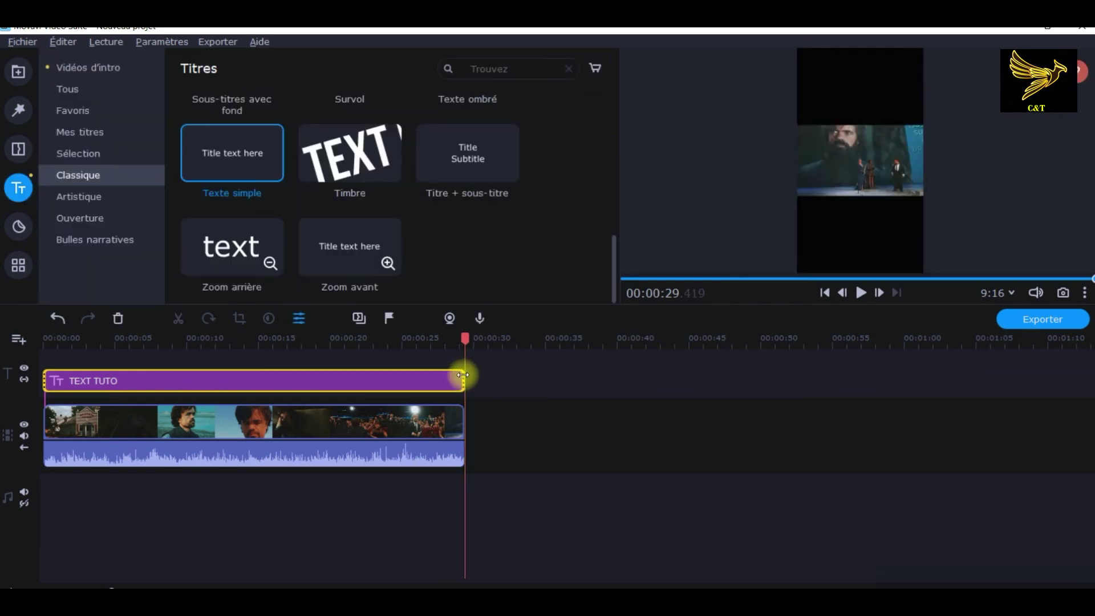